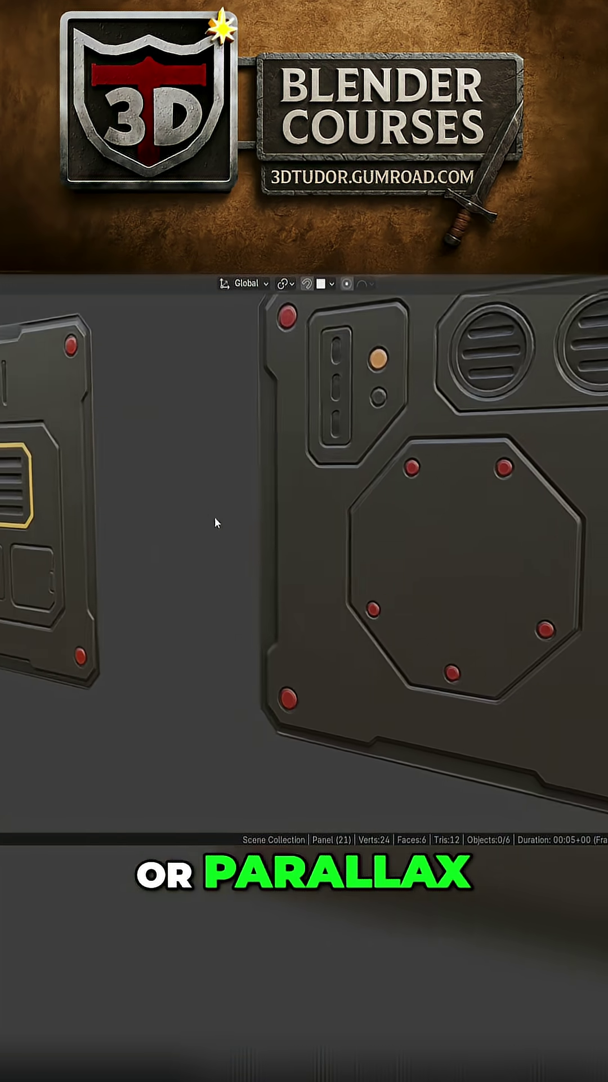
# Stamp a raised WARNING plate with caution triangle onto the plane in Sculpt Mode, then return to Object Mode.
pyautogui.press('Tab')
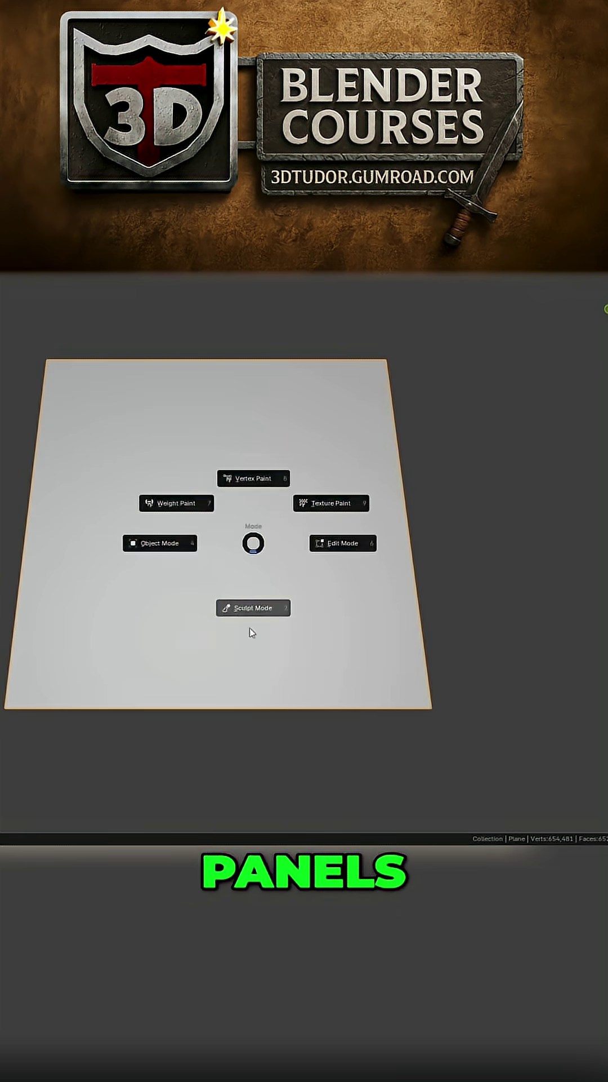
pyautogui.click(251, 632)
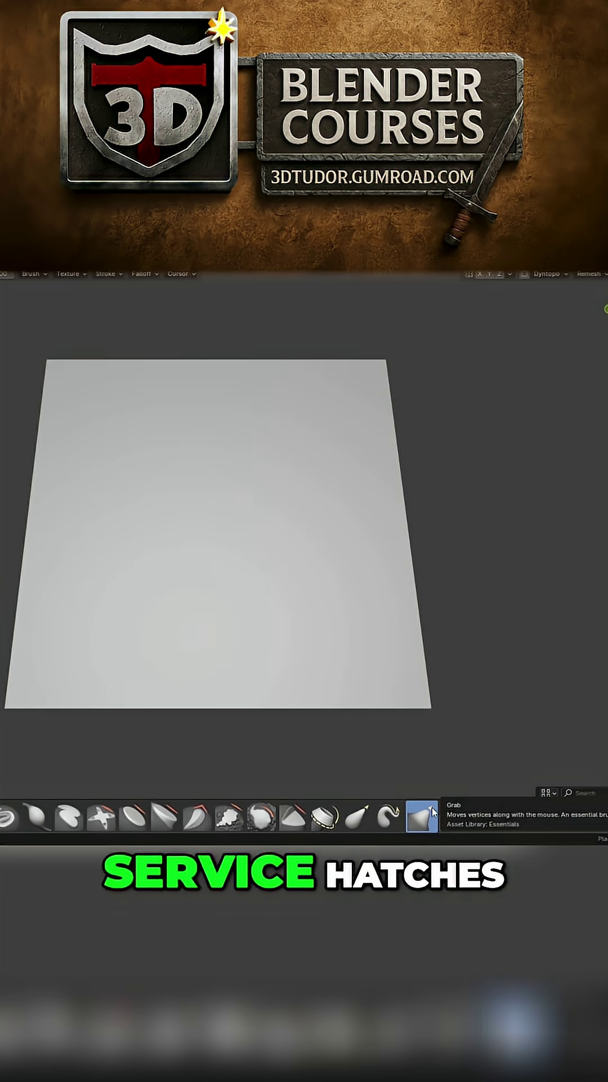
pyautogui.hotkey('shift', 'space')
pyautogui.press('Escape')
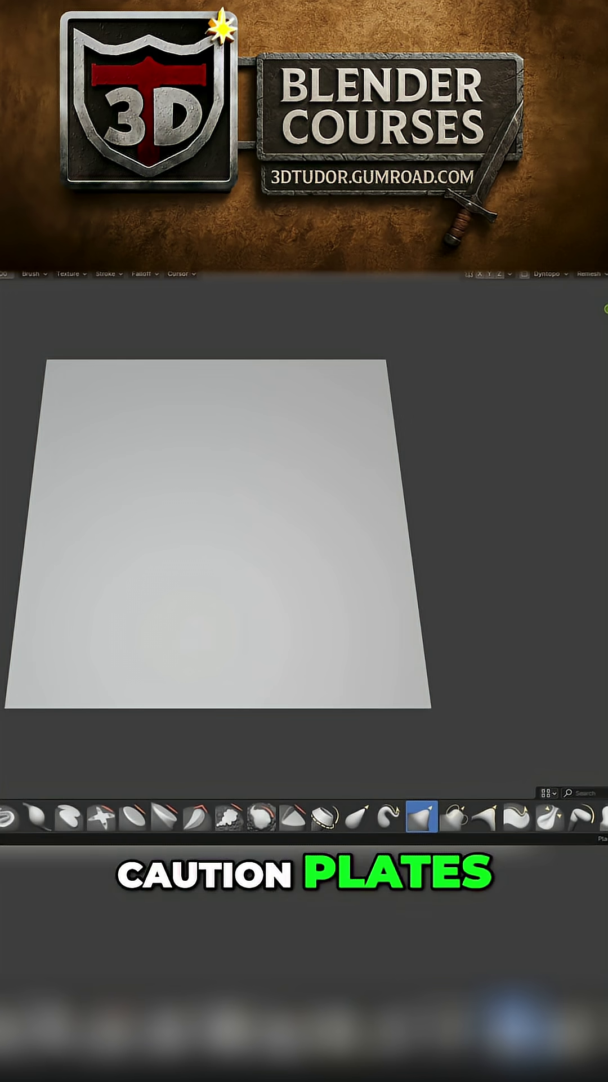
pyautogui.moveTo(331, 659)
pyautogui.mouseDown(button='middle')
pyautogui.moveTo(212, 466)
pyautogui.moveTo(206, 527)
pyautogui.mouseUp(button='middle')
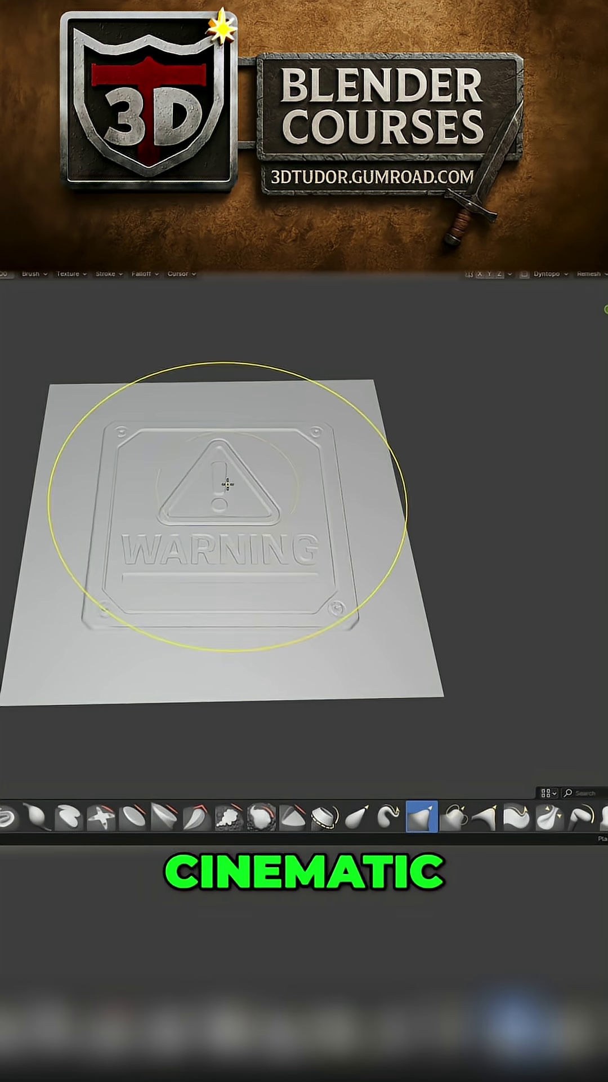
pyautogui.click(166, 533)
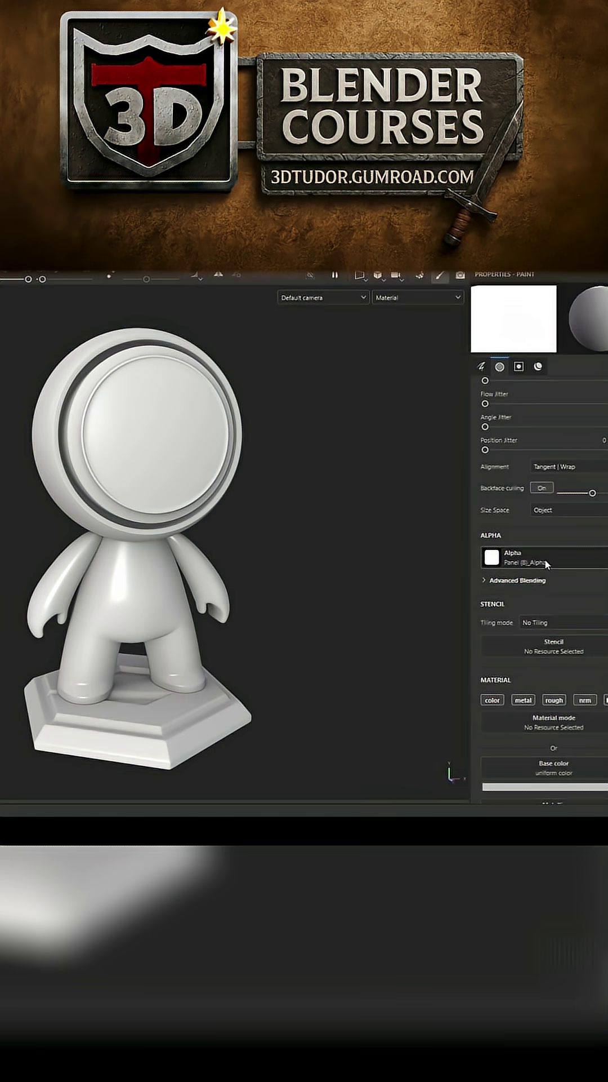
pyautogui.scroll(-3, 547, 564)
pyautogui.scroll(-4, 567, 572)
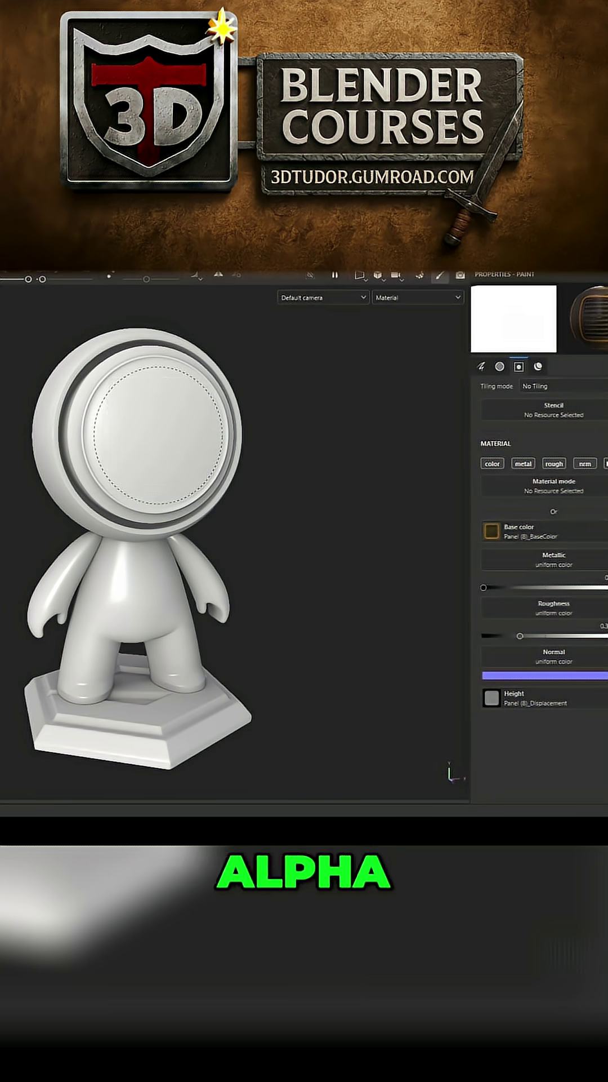
# Drag the loaded stamp brush across the mannequin's face to place the orange-framed vent decal.
pyautogui.moveTo(318, 580)
pyautogui.keyDown('alt'); pyautogui.mouseDown()
pyautogui.moveTo(277, 546)
pyautogui.moveTo(302, 531)
pyautogui.moveTo(385, 543)
pyautogui.mouseUp(); pyautogui.keyUp('alt')
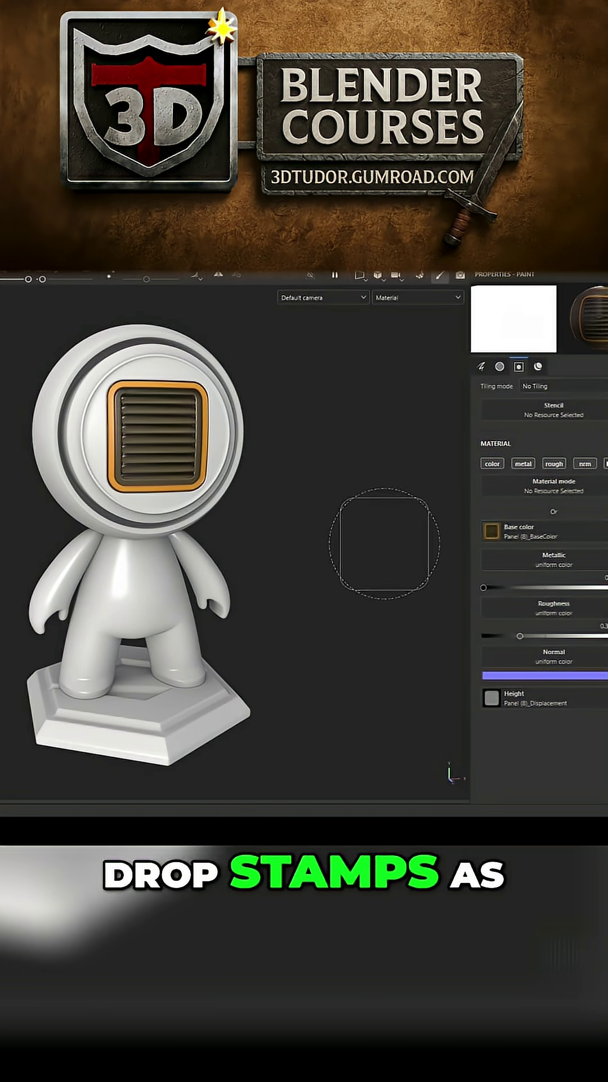